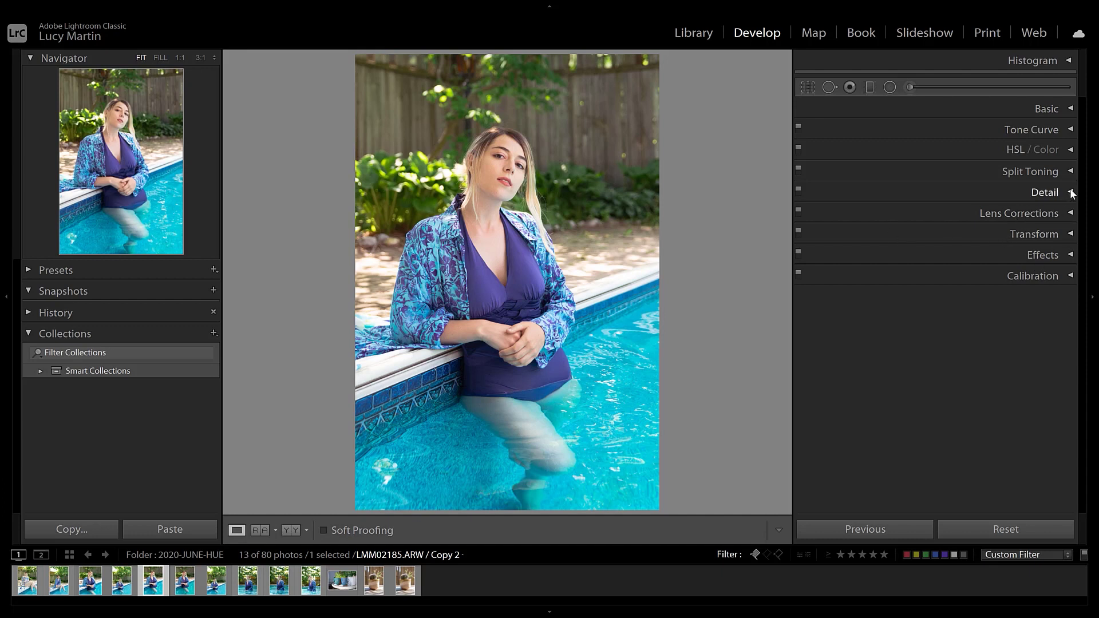
Expand the HSL / Color panel, preview All groups, then return to the Hue view
click(1071, 150)
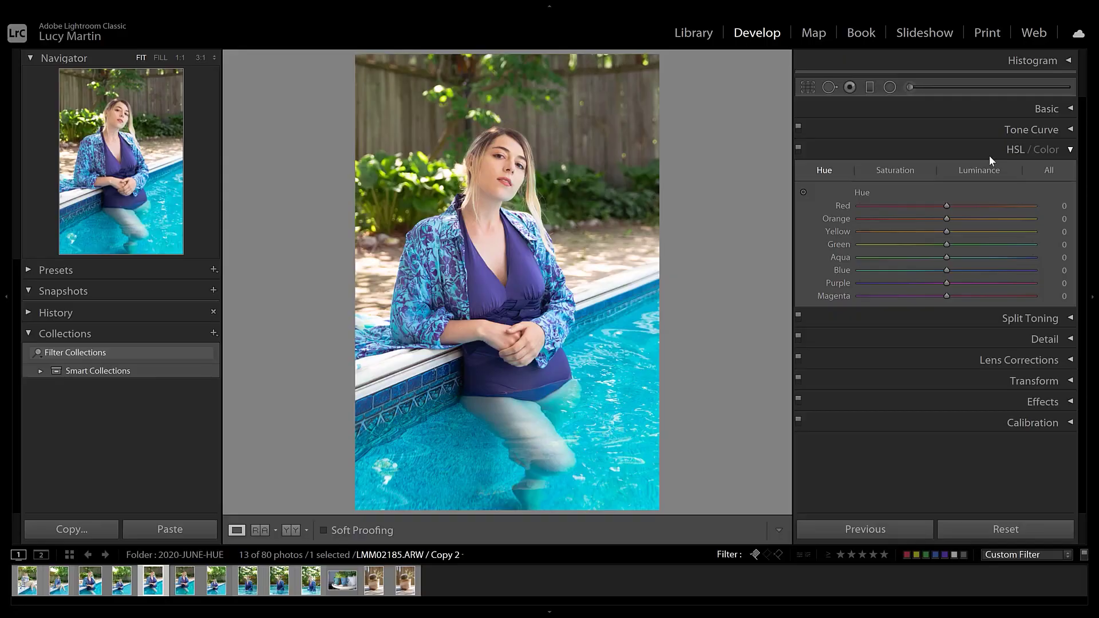
click(1049, 170)
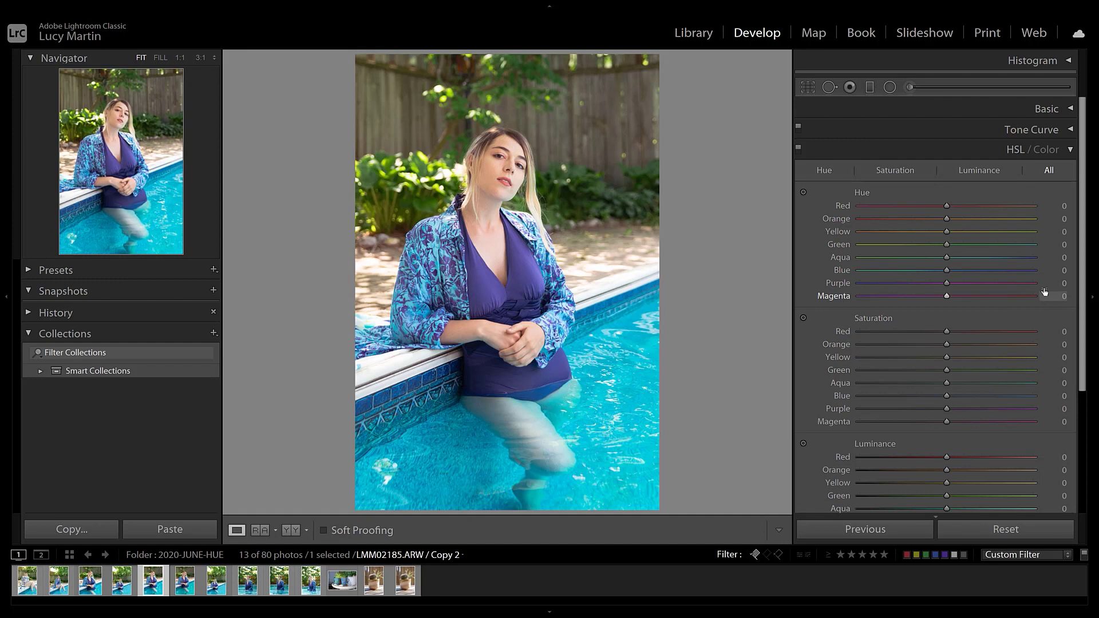
click(825, 170)
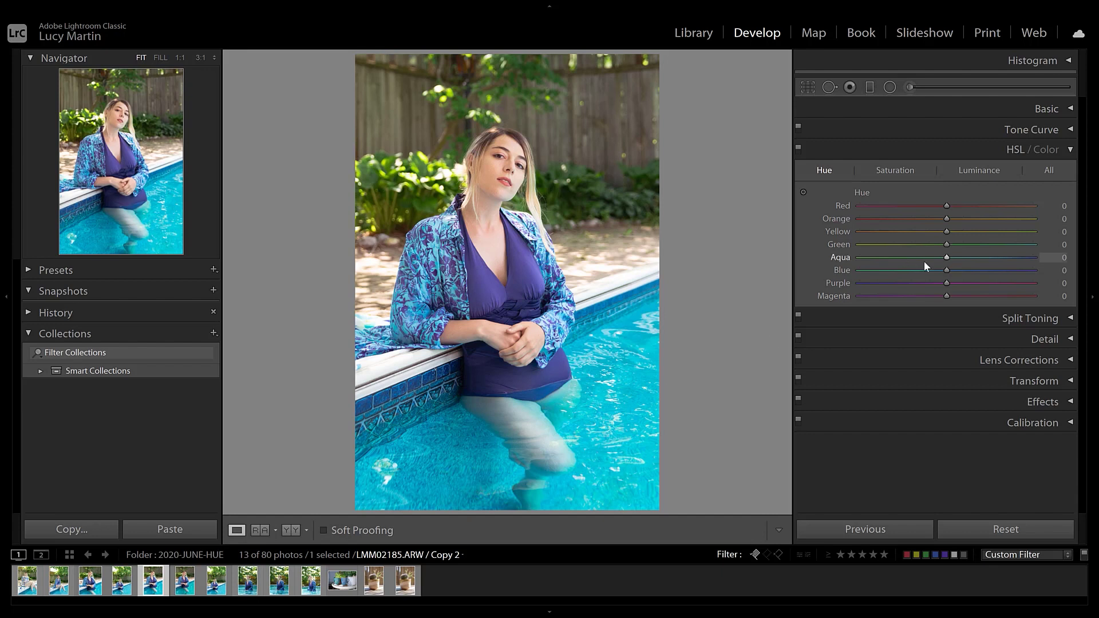
Set the Blue hue to −25 so the swimsuit shifts toward navy
drag(947, 270, 931, 271)
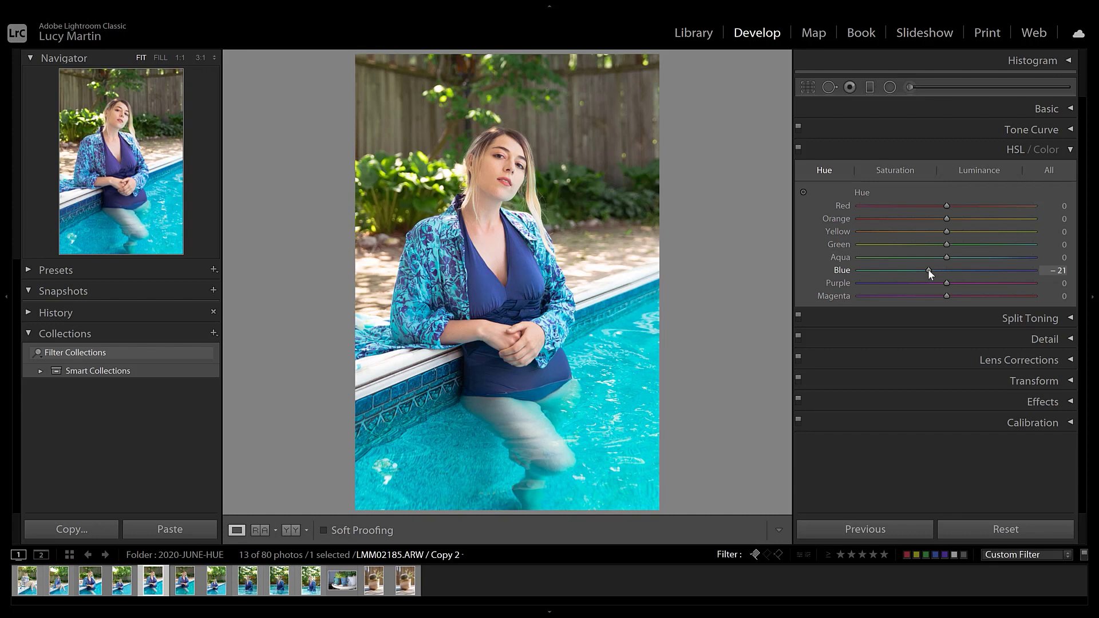
drag(947, 273, 925, 276)
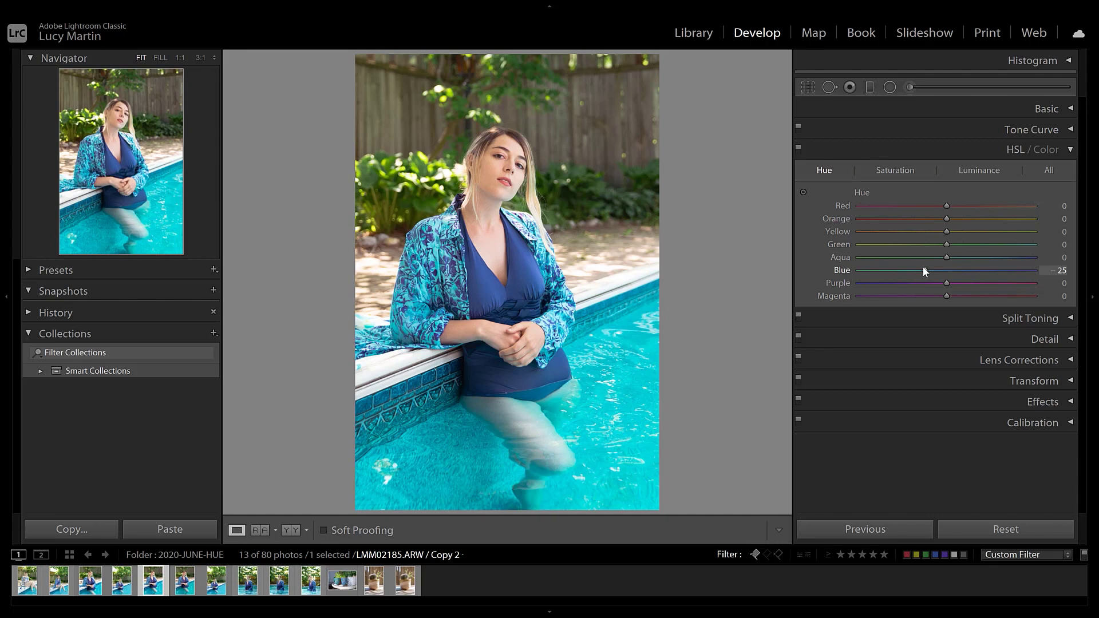
Toggle the Before/After view repeatedly to compare the Blue −25 edit against the original
key(backslash)
key(backslash)
key(backslash)
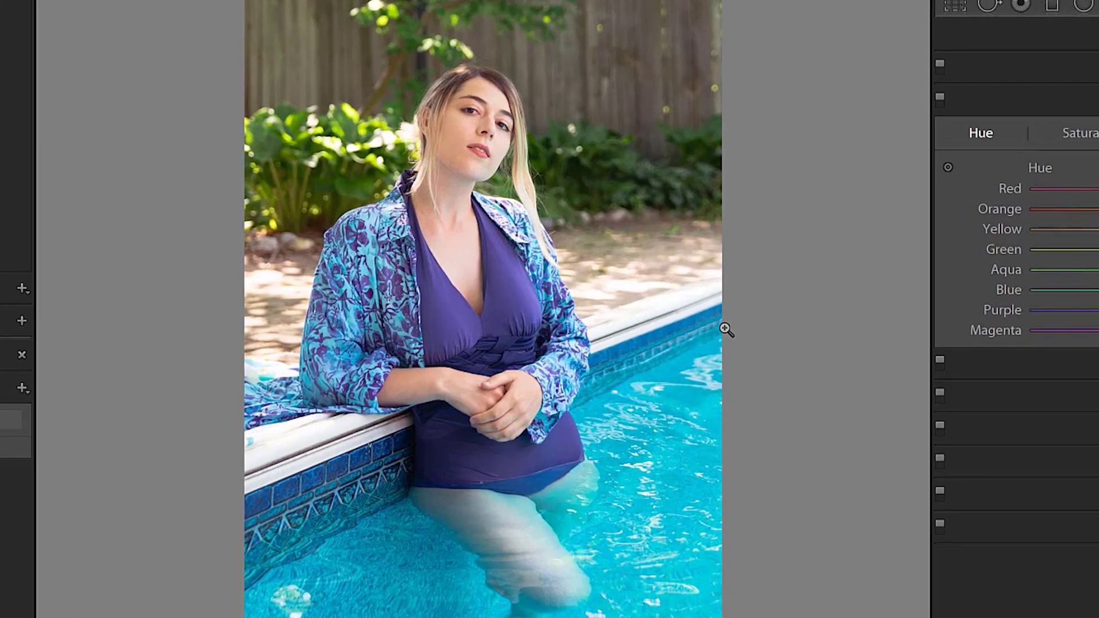
key(backslash)
key(backslash)
key(backslash)
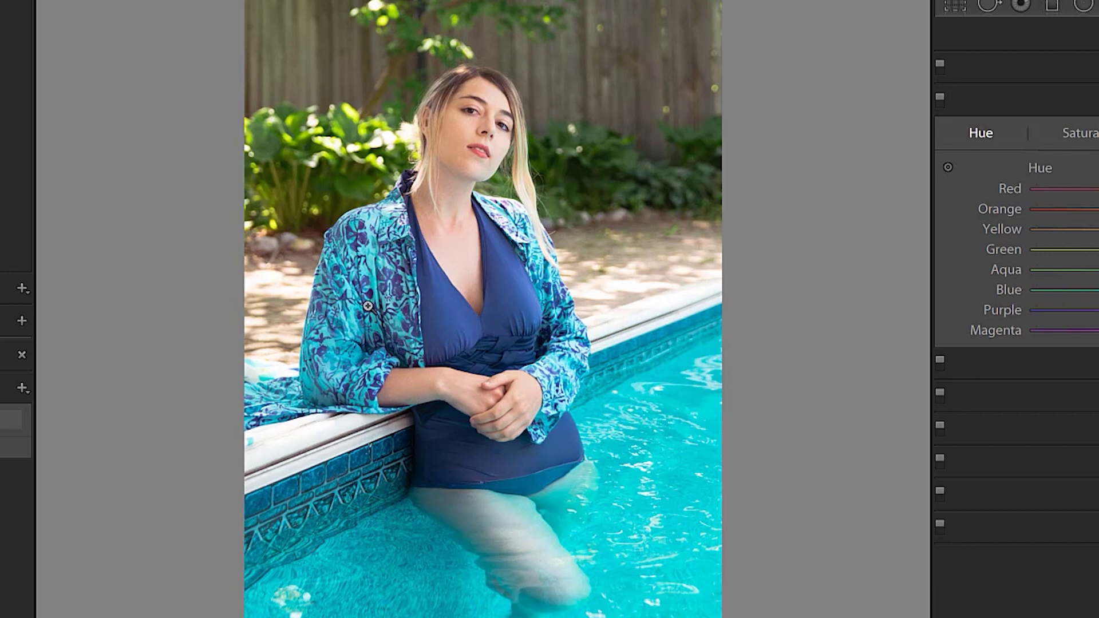
key(backslash)
key(backslash)
key(backslash)
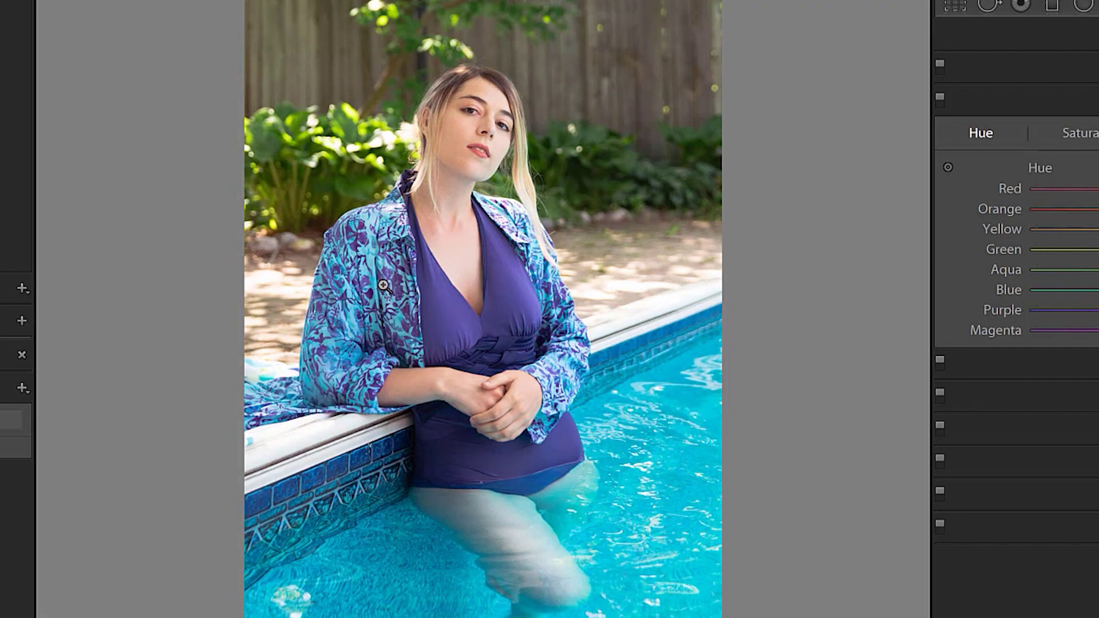
key(backslash)
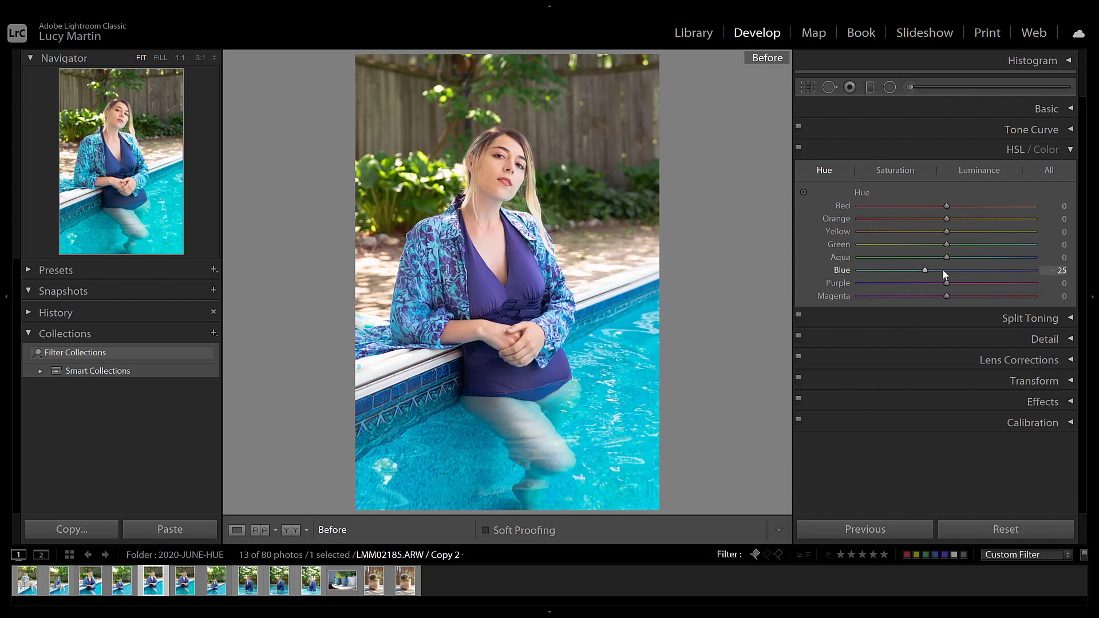
Try a +35 Blue hue, compare with the original, then reset Blue hue to 0
click(926, 270)
drag(932, 269, 977, 279)
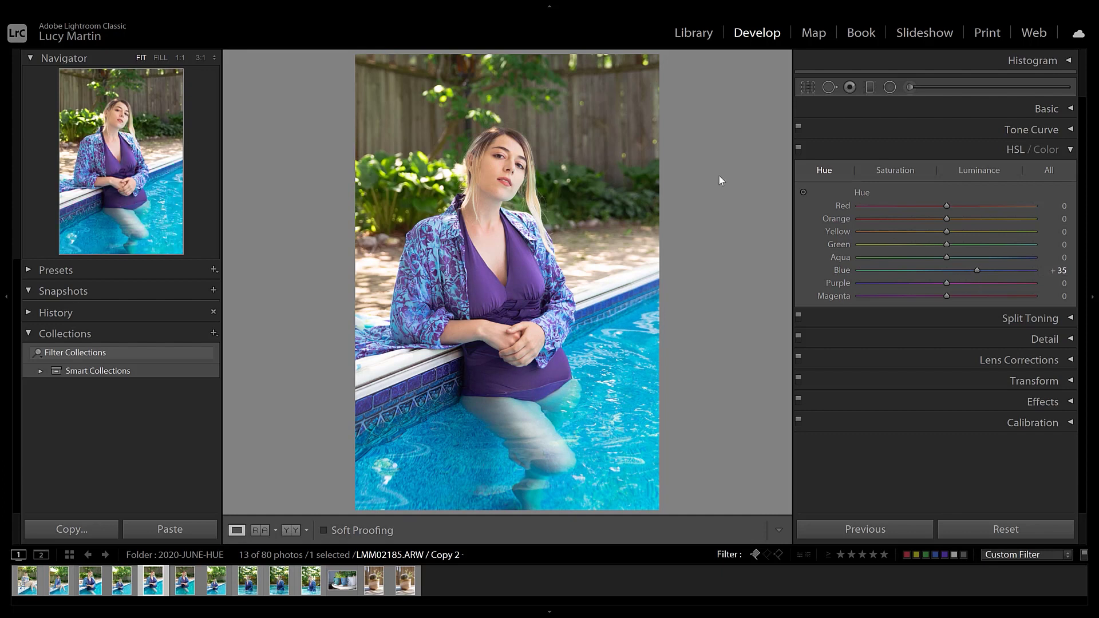
key(backslash)
key(backslash)
key(backslash)
key(backslash)
key(backslash)
double_click(861, 189)
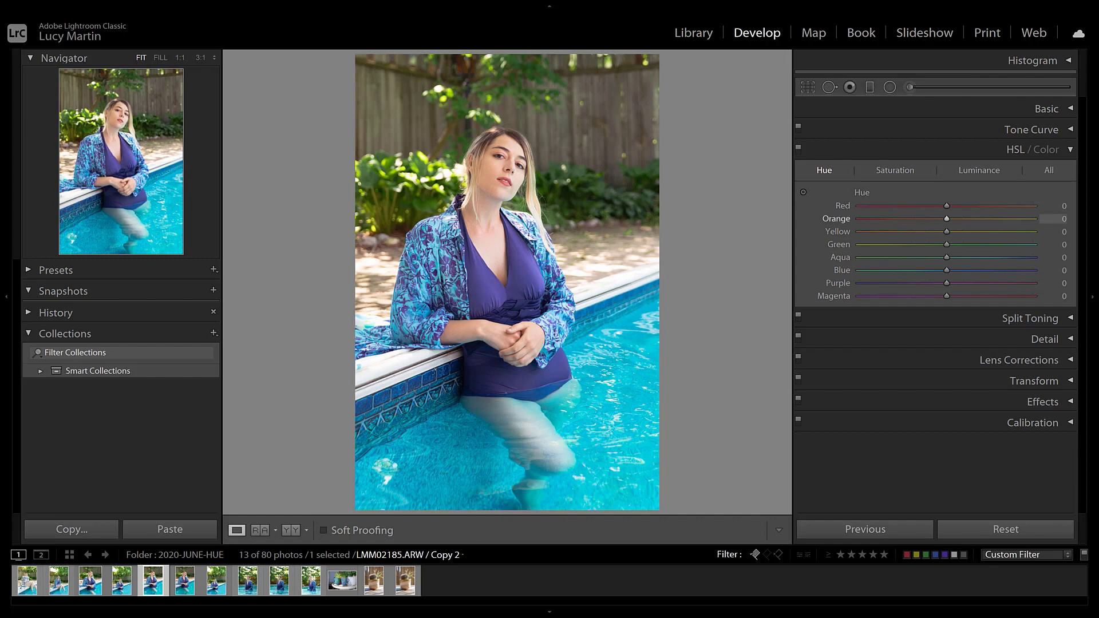
Collapse the HSL / Color panel and pick the Adjustment Brush
click(1069, 150)
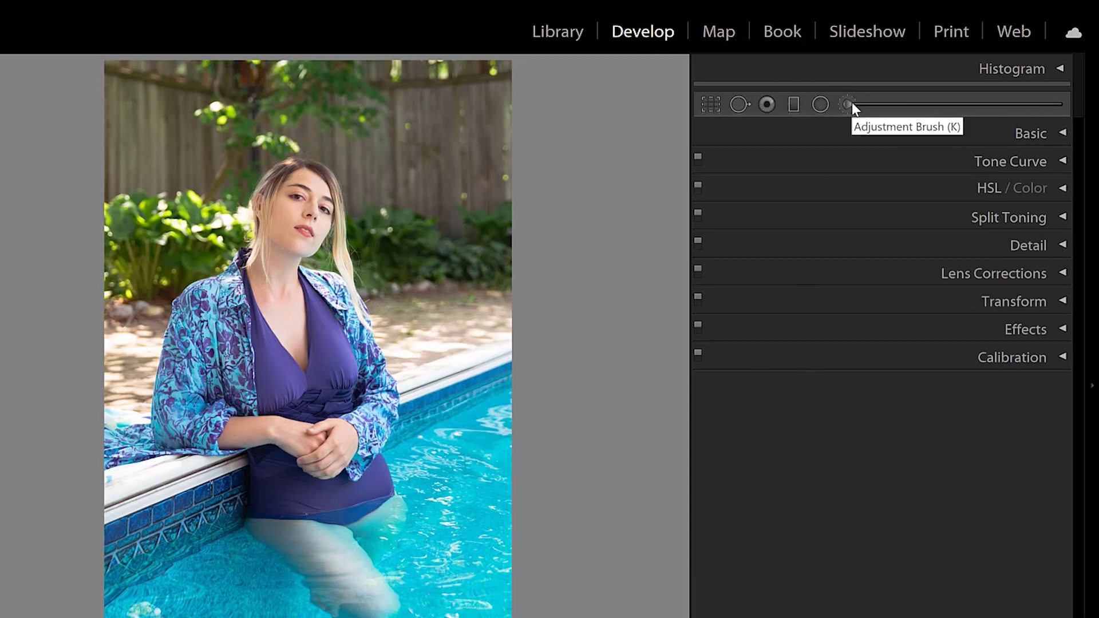
click(847, 105)
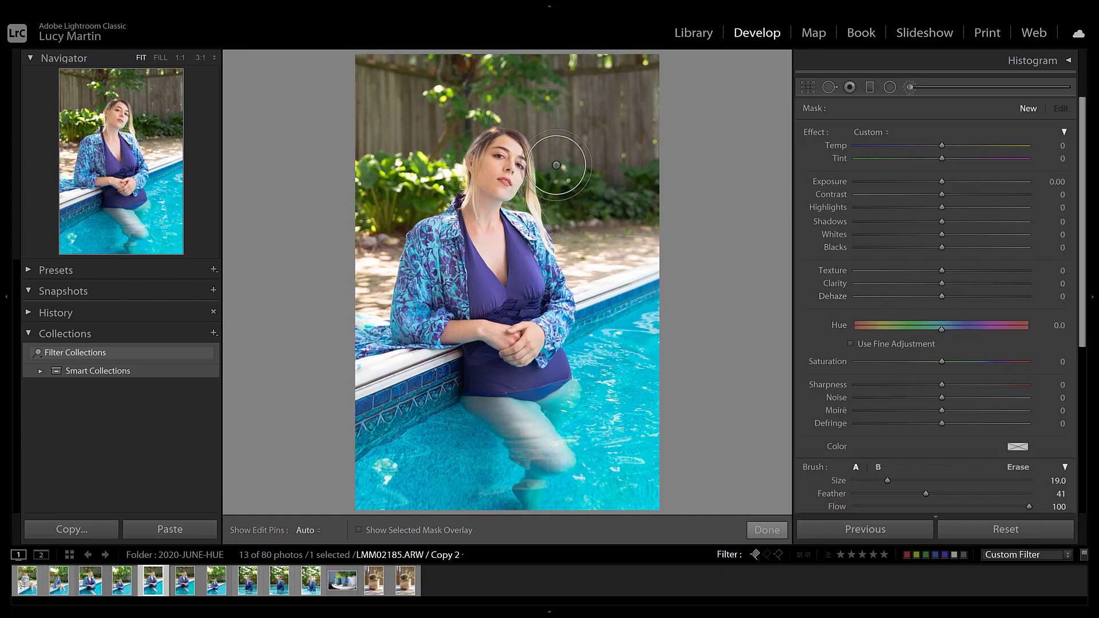
Show the mask overlay and paint a size-14 brush mask over the pool water
scroll(601, 189, down, 5)
key(h)
key(h)
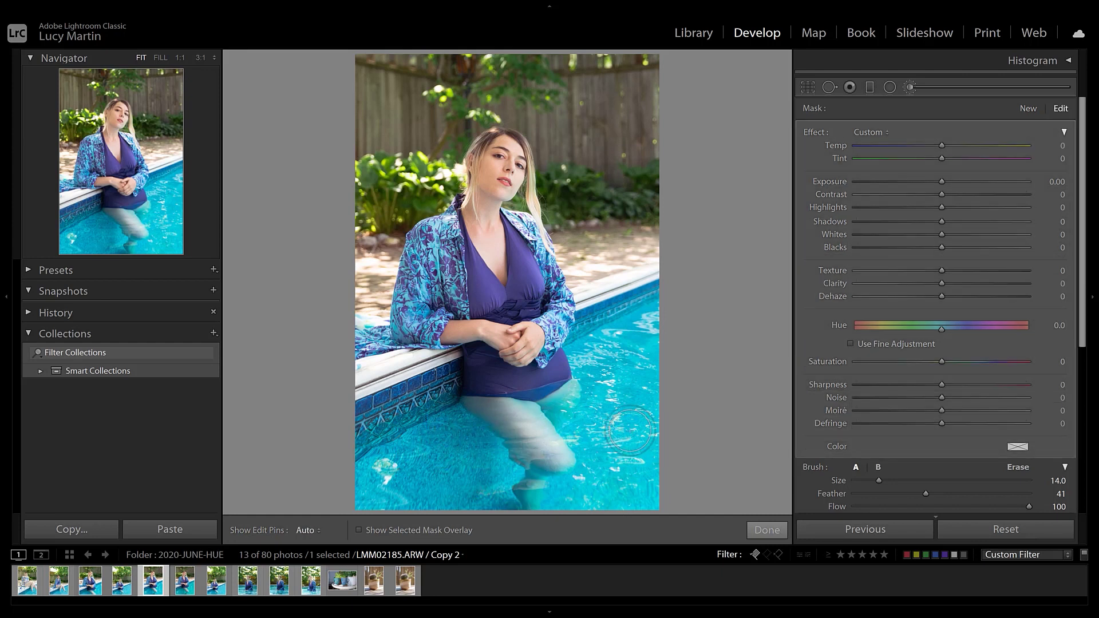
key(o)
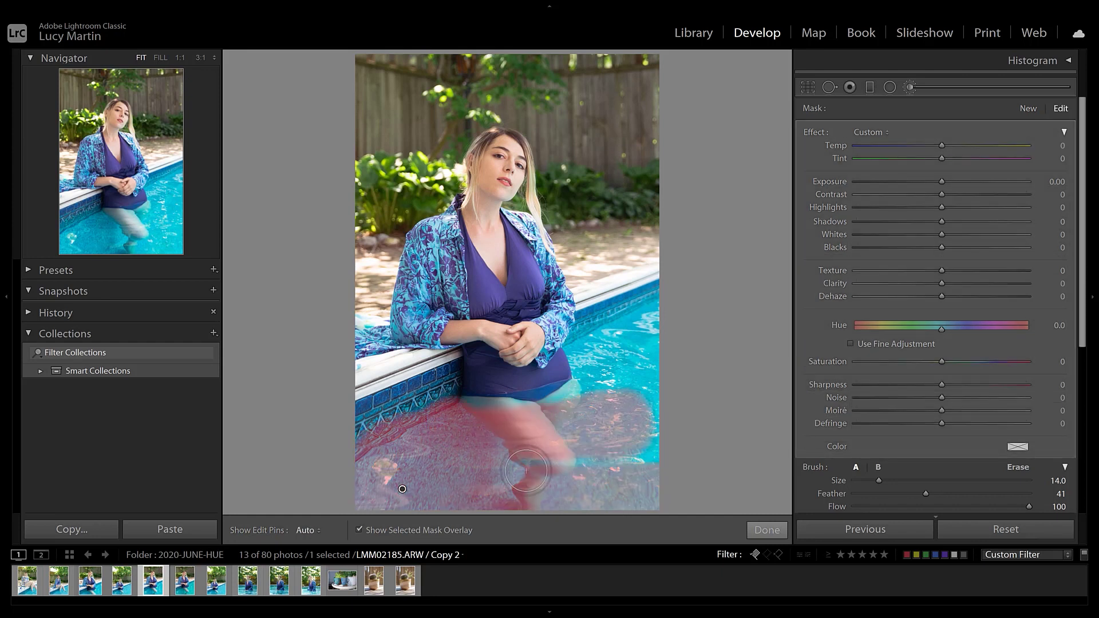
key(h)
mouse_move(625, 461)
mouse_down()
mouse_move(652, 412)
mouse_move(664, 326)
mouse_move(641, 312)
mouse_move(587, 344)
mouse_move(607, 378)
mouse_move(658, 366)
mouse_move(515, 412)
mouse_move(488, 501)
mouse_up()
Erase the mask off the pool-edge tiles and hide the red mask overlay
key(h)
key(h)
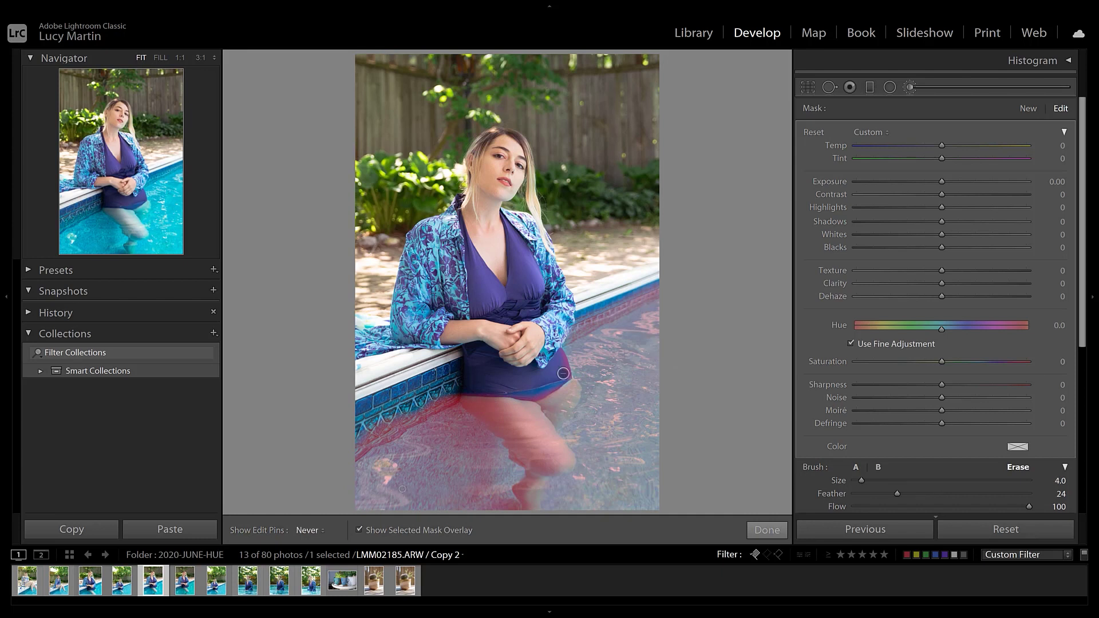
key(h)
key(h)
key(h)
key(h)
key(h)
mouse_move(578, 321)
mouse_down()
mouse_move(663, 288)
mouse_move(682, 319)
mouse_move(644, 333)
mouse_up()
key(h)
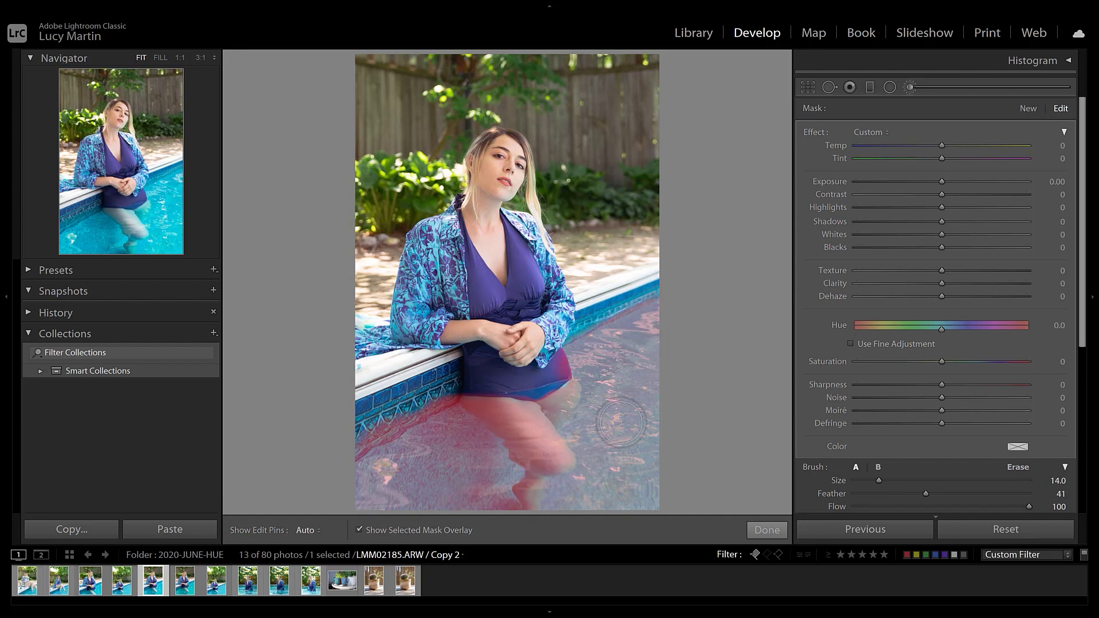
key(h)
click(424, 527)
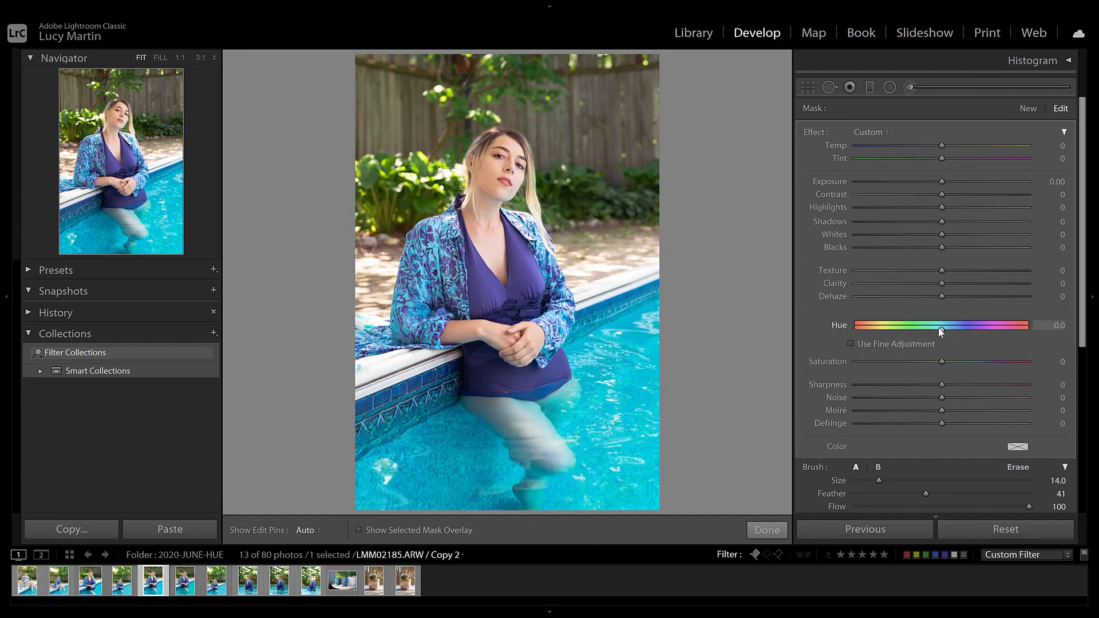
Adjust the masked water's local hue back to cyan, compare with Before, and close the brush
drag(943, 328, 937, 331)
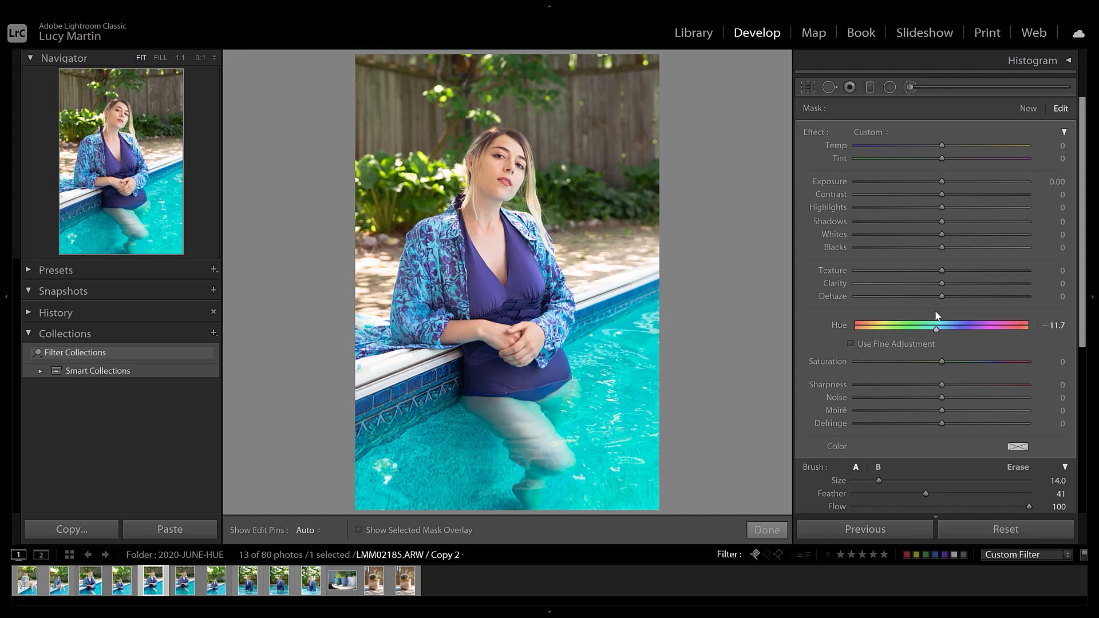
drag(936, 331, 949, 336)
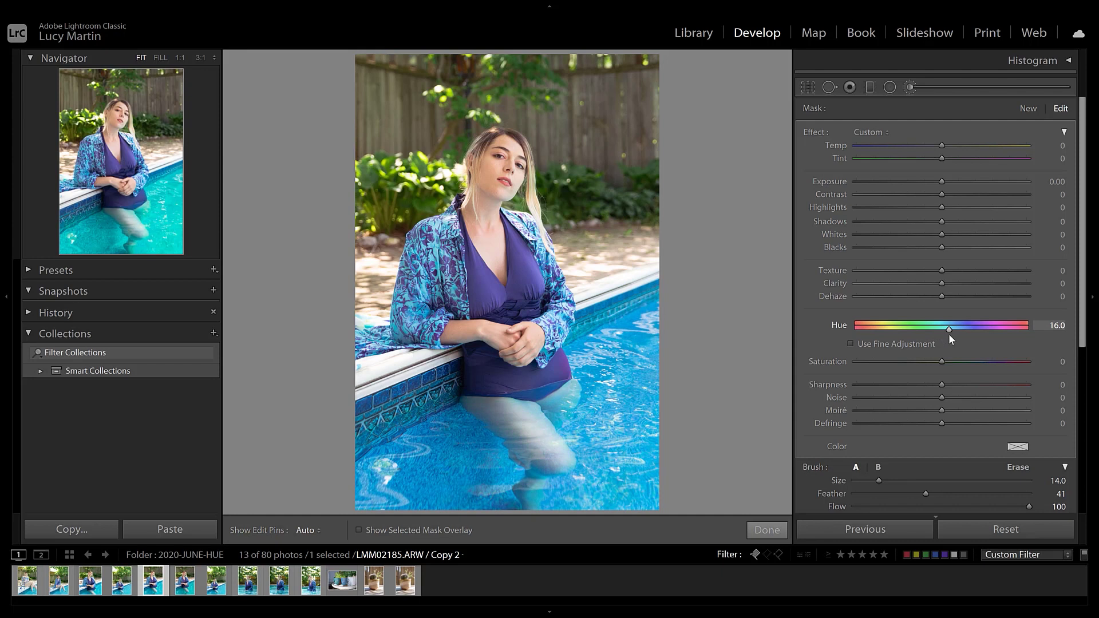
drag(949, 335, 900, 331)
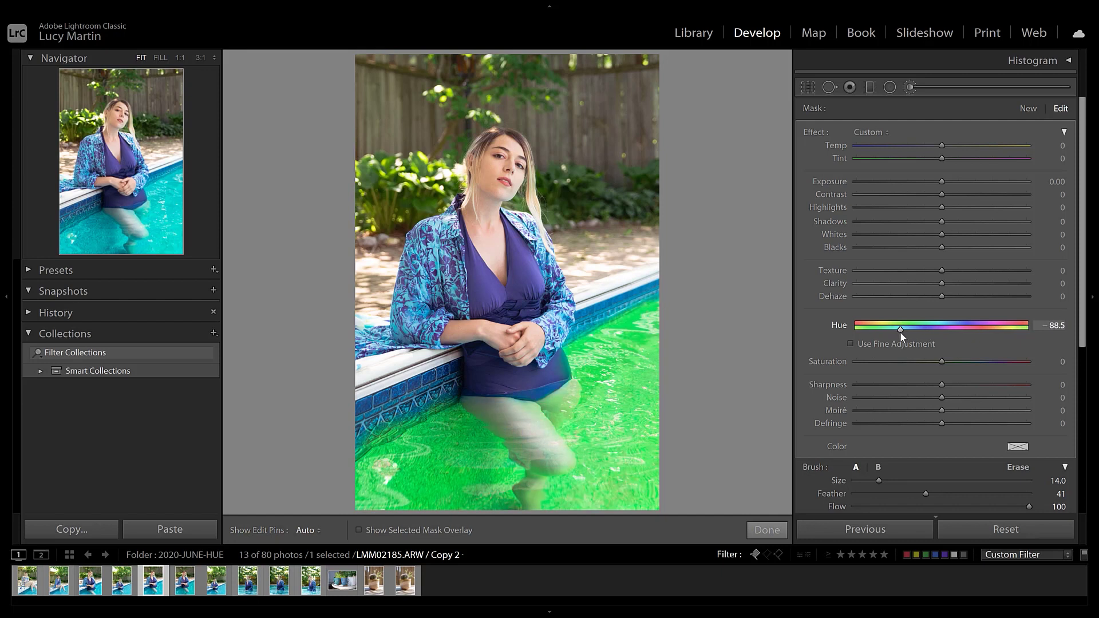
drag(916, 332, 936, 333)
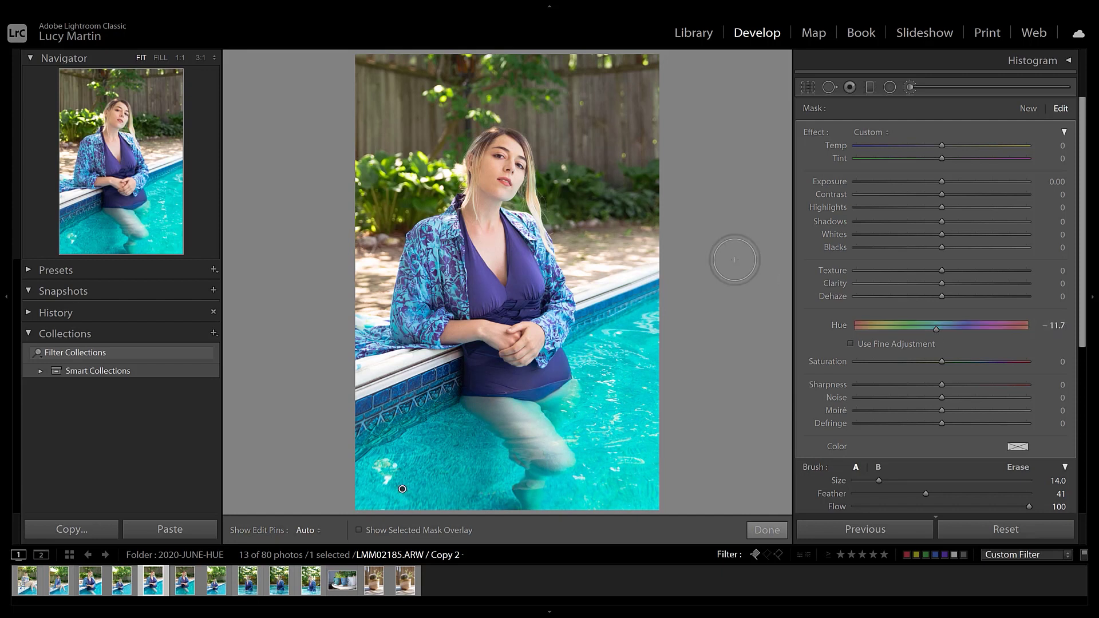
key(backslash)
key(backslash)
key(backslash)
key(backslash)
key(k)
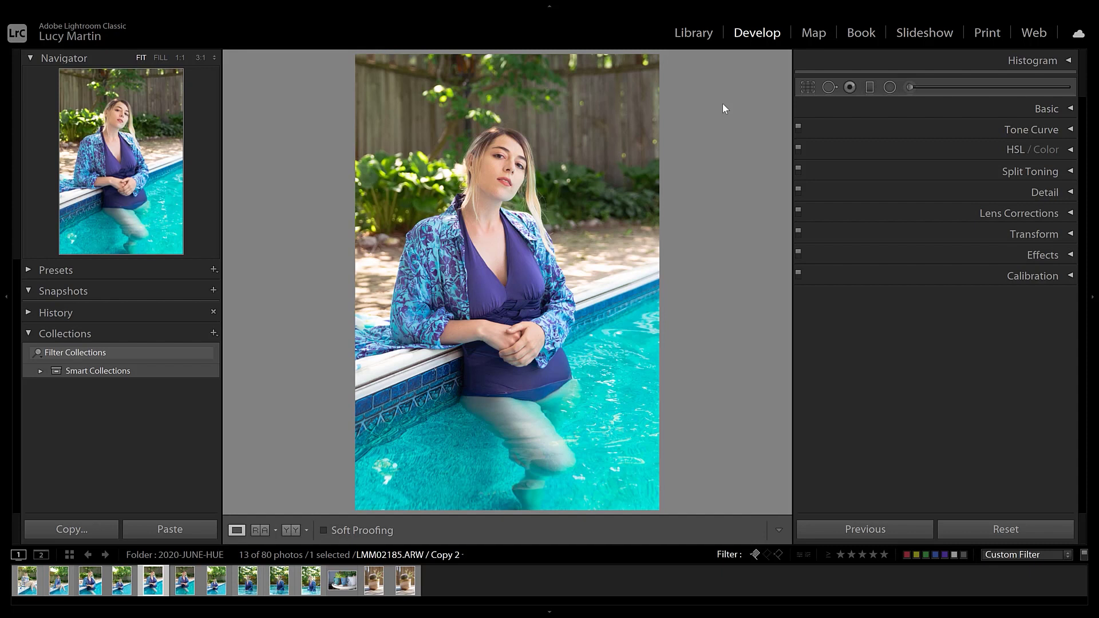
Expand the Basic panel and start a new Adjustment Brush mask
click(1070, 109)
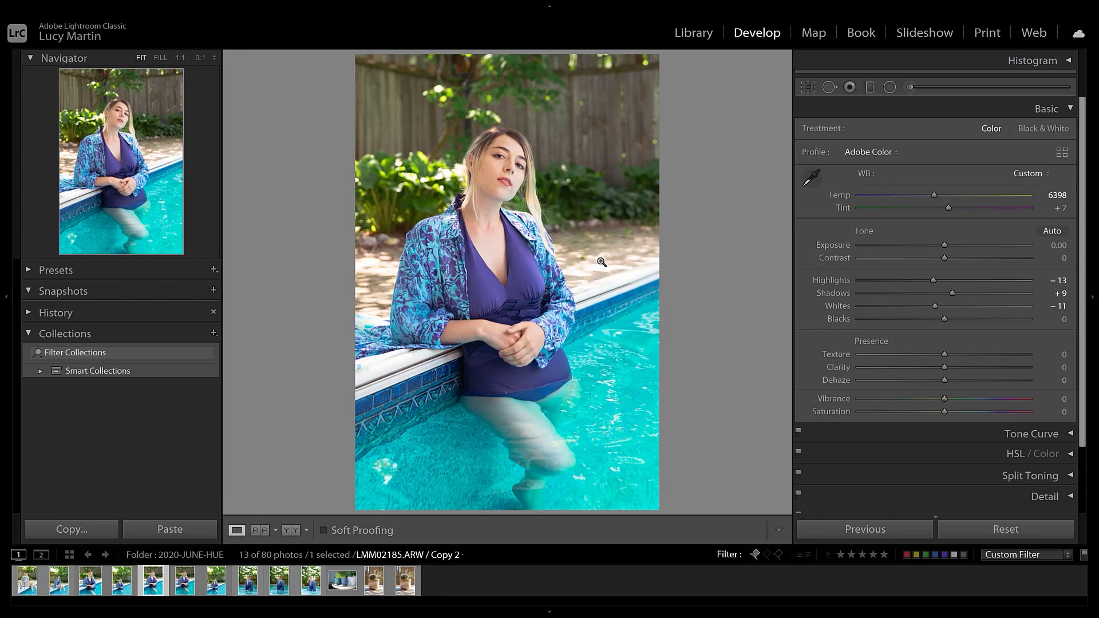
click(908, 87)
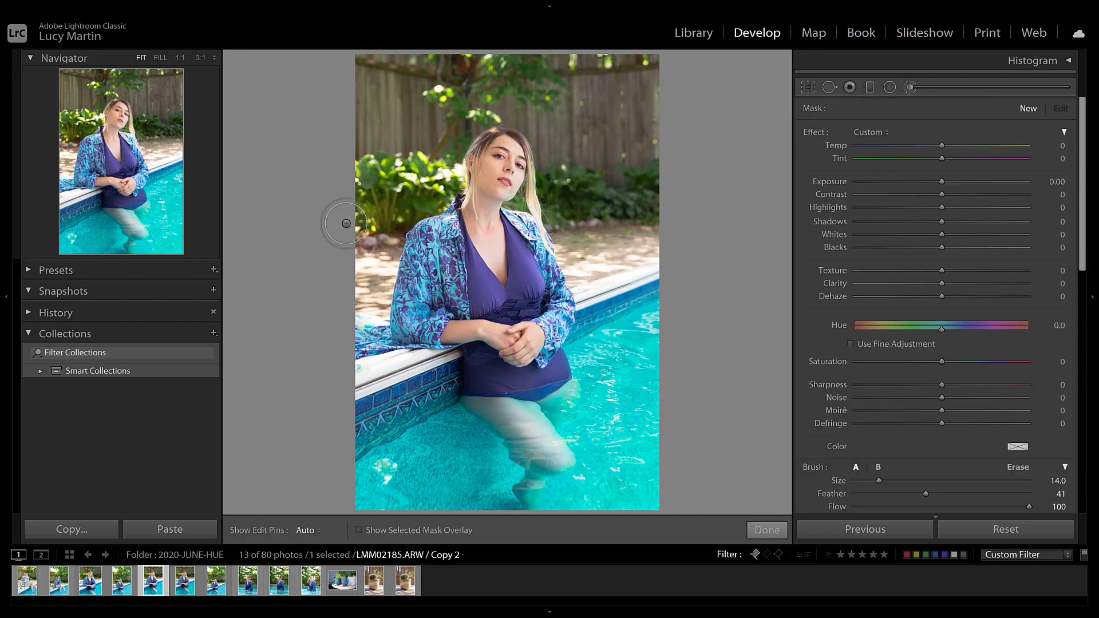
At 1:1 zoom, paint the swimsuit edges at size 9, then the left bodice and waistband at 13
click(113, 168)
mouse_move(112, 168)
mouse_down()
mouse_move(108, 153)
mouse_move(113, 172)
mouse_move(128, 172)
mouse_up()
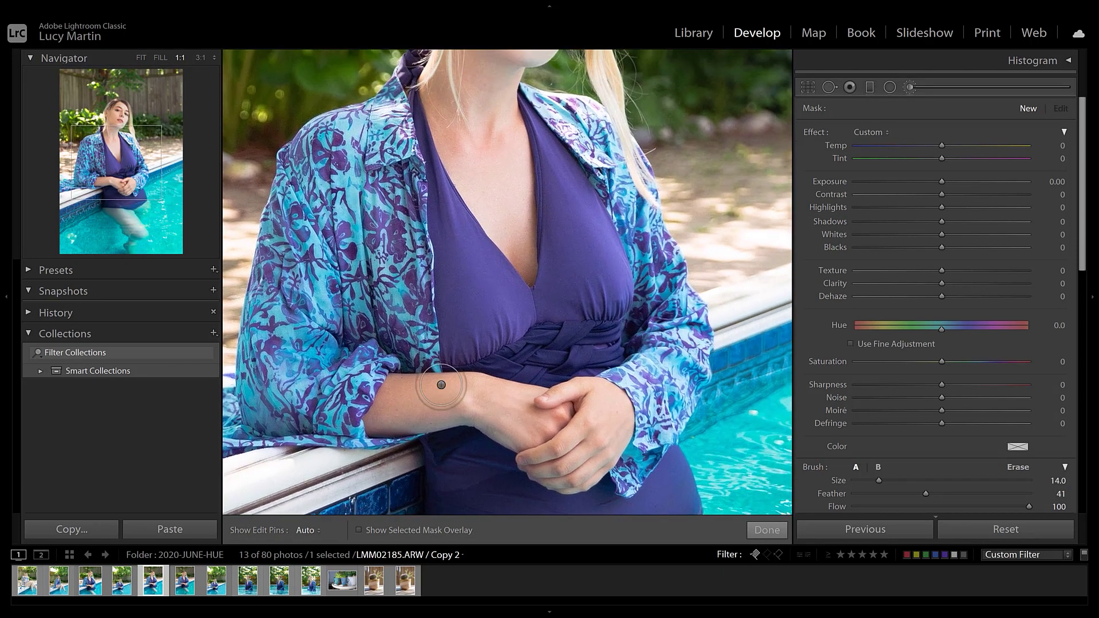
key(bracketleft)
key(bracketleft)
key(h)
key(h)
key(o)
key(bracketleft)
key(bracketleft)
Erase mask spill near the right strap, collar and neck with a small soft eraser
key(h)
mouse_move(455, 269)
mouse_down()
mouse_move(563, 371)
mouse_move(615, 252)
mouse_move(525, 103)
mouse_move(418, 114)
mouse_move(454, 218)
mouse_move(477, 232)
mouse_move(538, 151)
mouse_up()
key(bracketright)
key(bracketright)
key(bracketright)
mouse_move(410, 75)
mouse_down()
mouse_move(488, 246)
mouse_move(574, 317)
mouse_move(676, 320)
mouse_move(439, 309)
mouse_move(412, 269)
mouse_up()
scroll(574, 316, down, 5)
key(alt)
key(h)
key(shift+bracketright)
key(shift+bracketright)
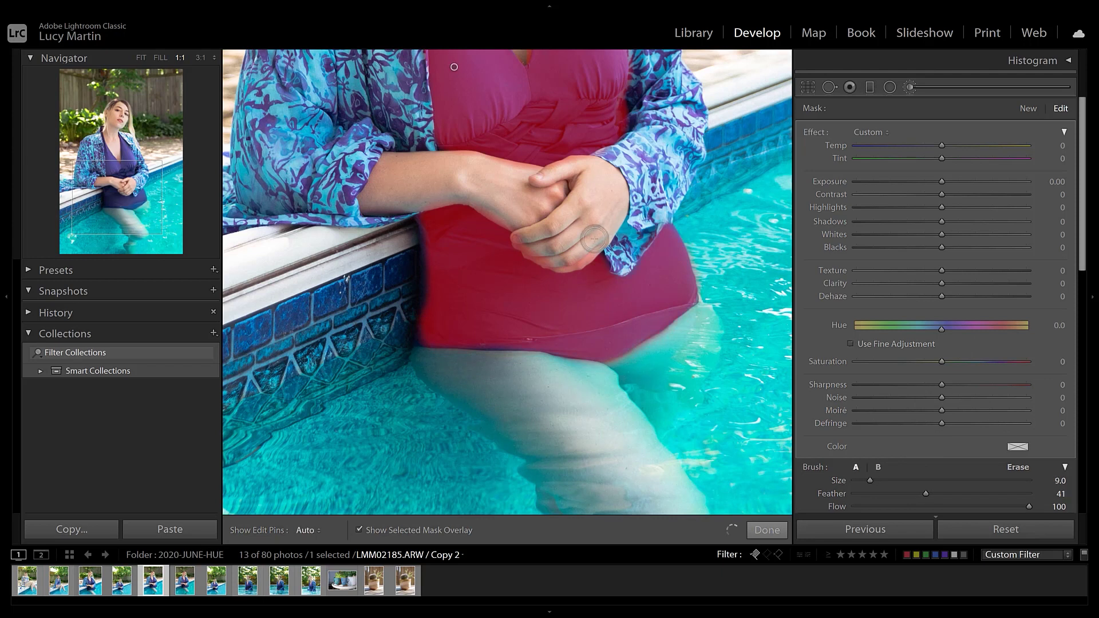
scroll(421, 195, up, 5)
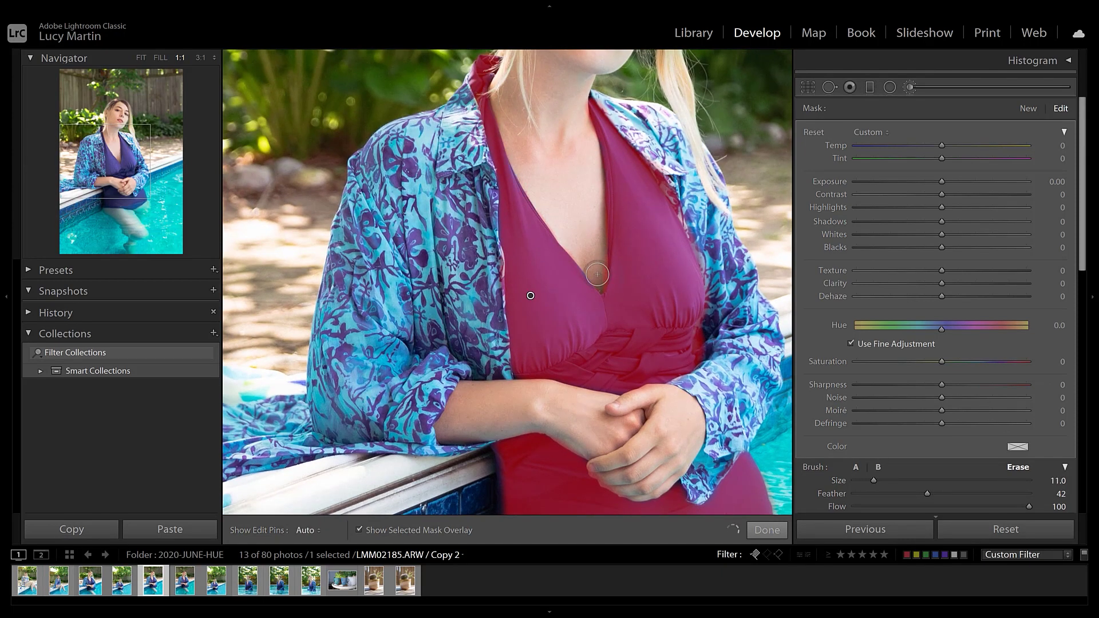
key(h)
mouse_move(590, 134)
mouse_down()
mouse_move(666, 183)
mouse_move(687, 223)
mouse_up()
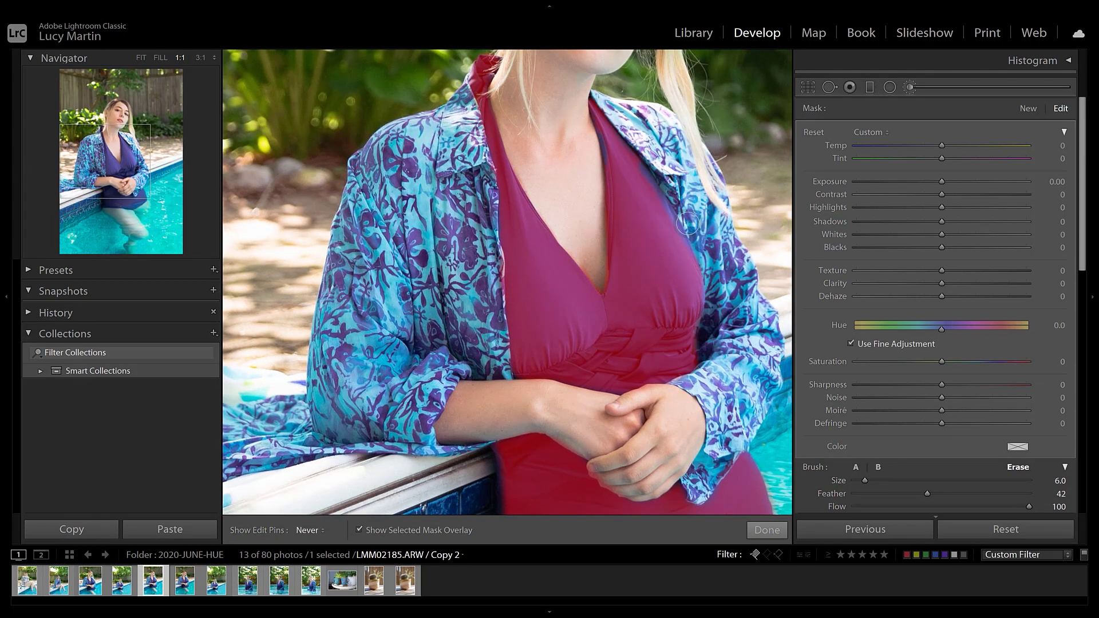
key(h)
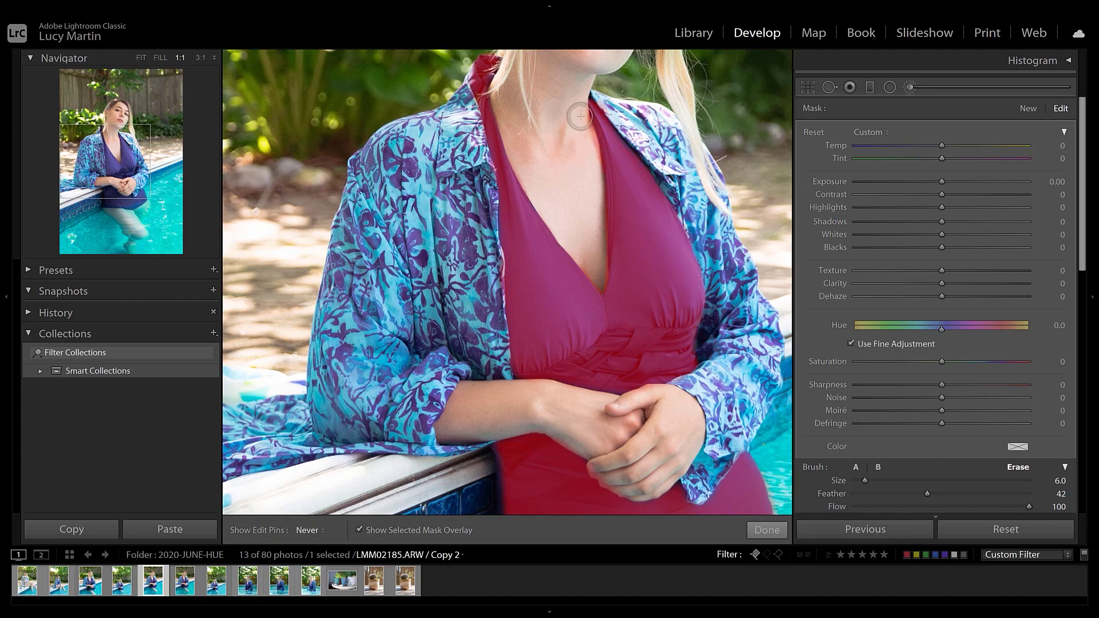
key(h)
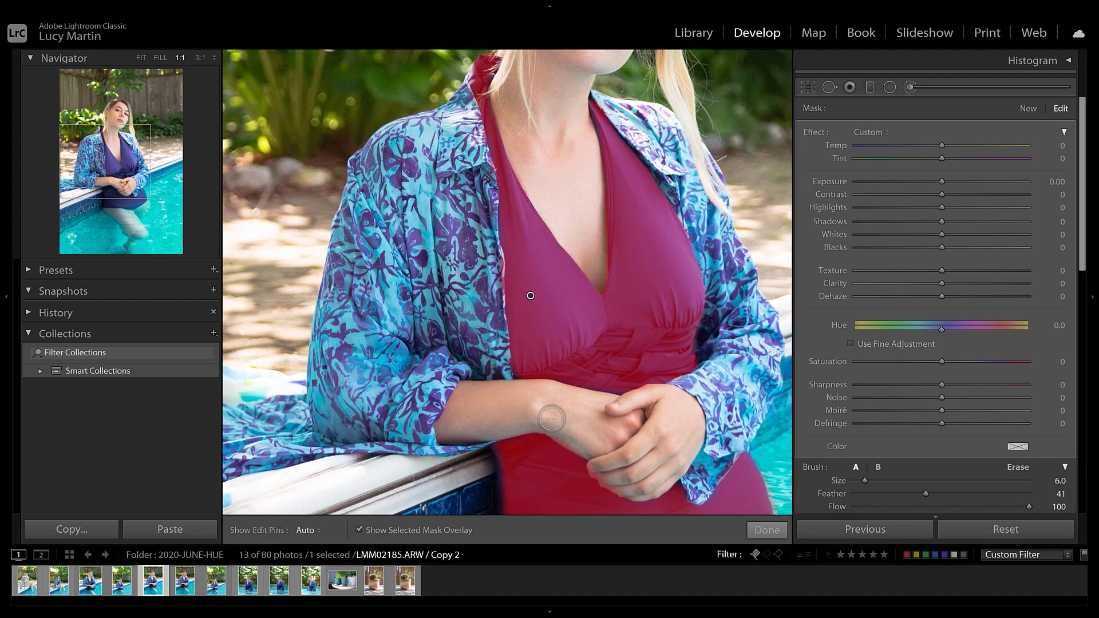
Undo and redo the last stroke, finish the brush edit, and fit the photo in view
key(ctrl+z)
key(ctrl+z)
key(ctrl+z)
key(ctrl+z)
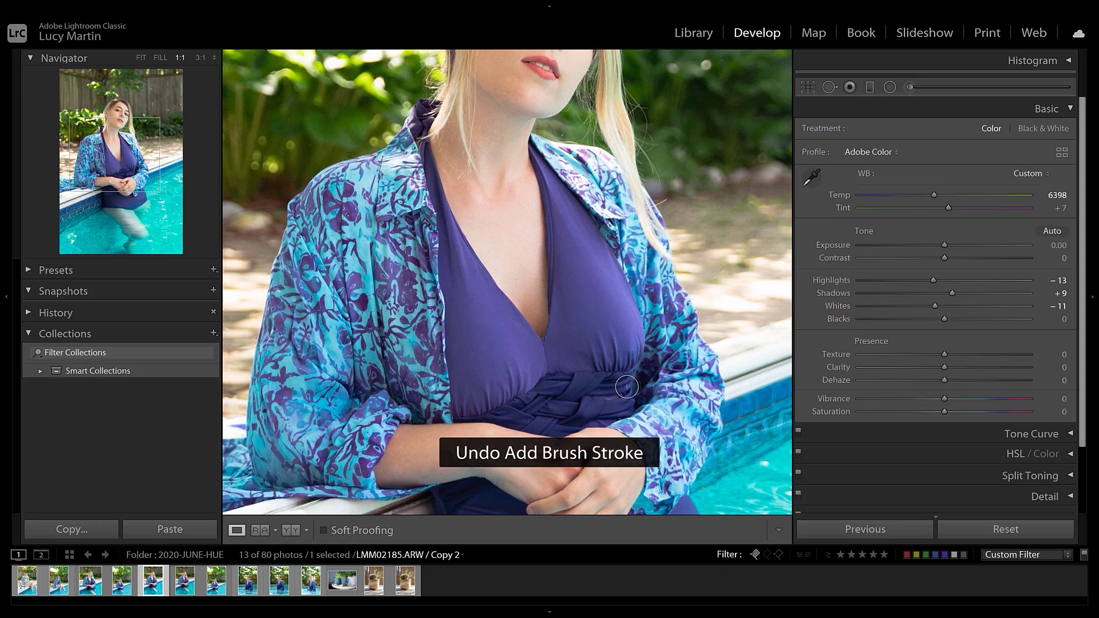
key(ctrl+shift+z)
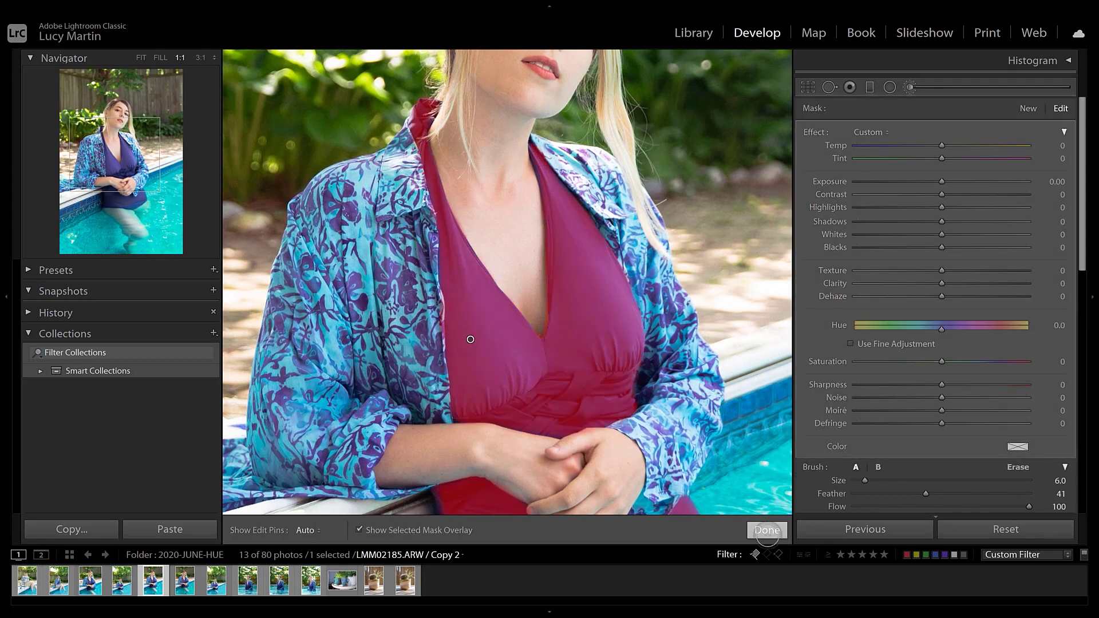
click(767, 530)
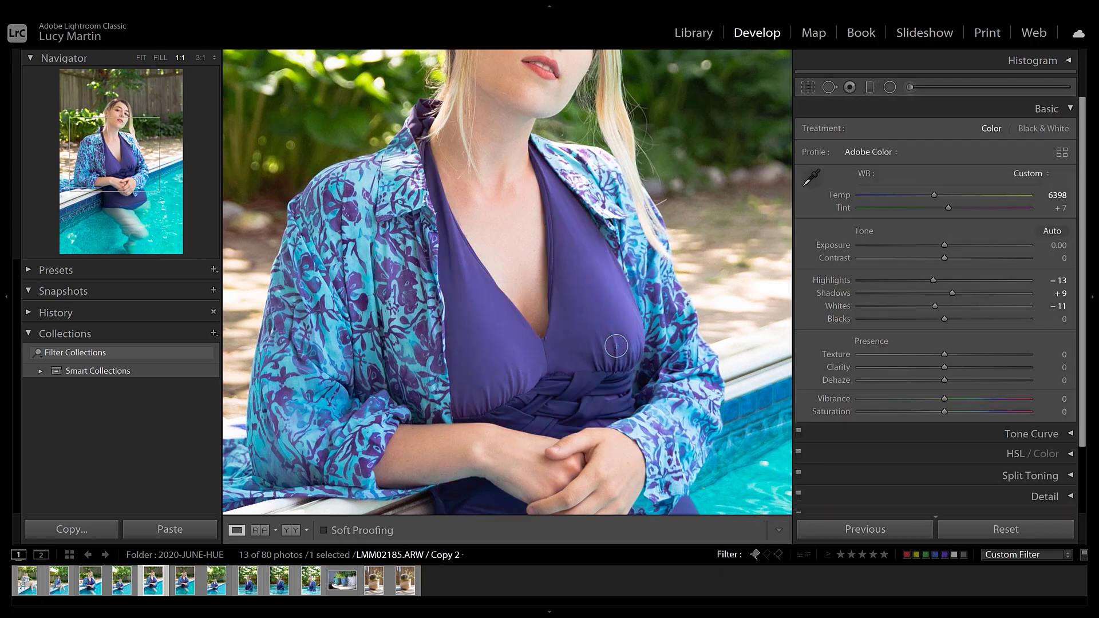
click(664, 346)
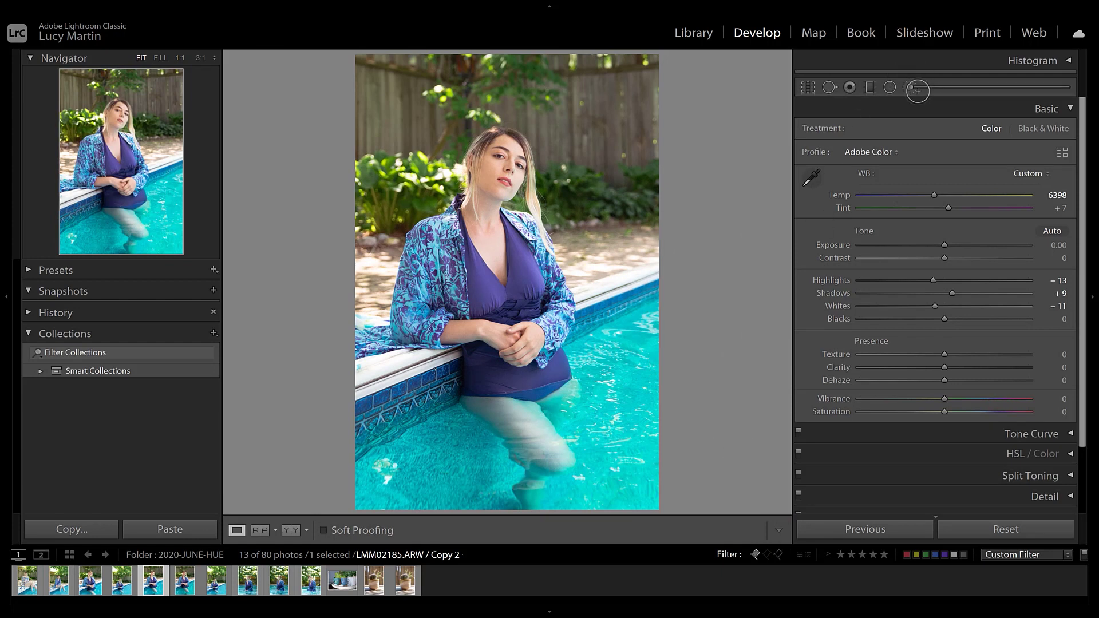
Reselect the swimsuit brush pin, hide its overlay, and sweep its Hue through blue and olive to −0.6
click(910, 87)
click(476, 287)
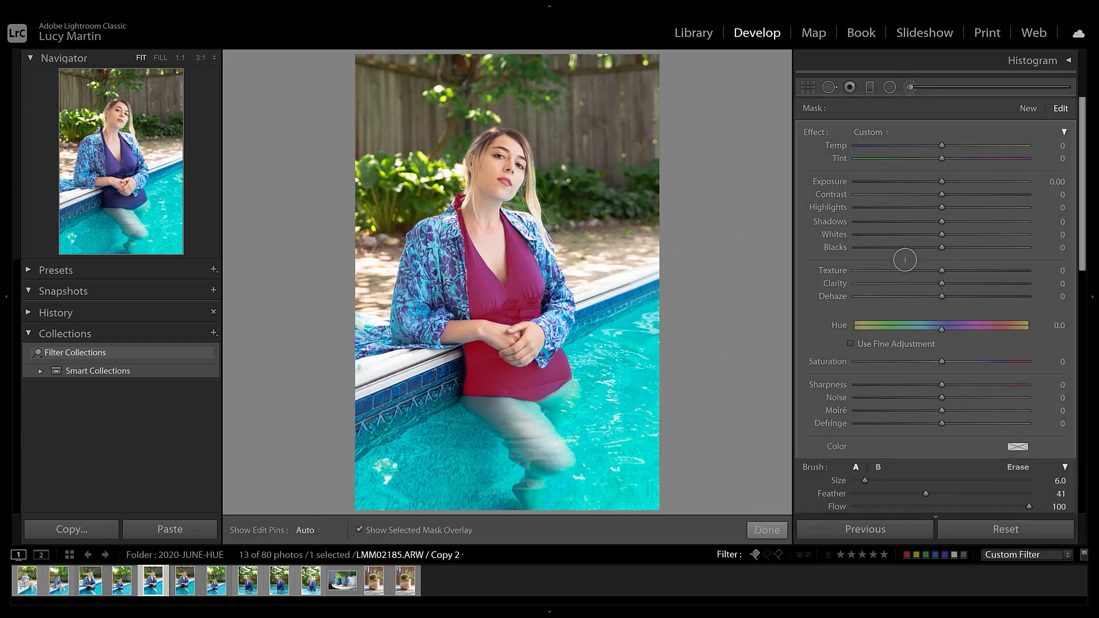
key(o)
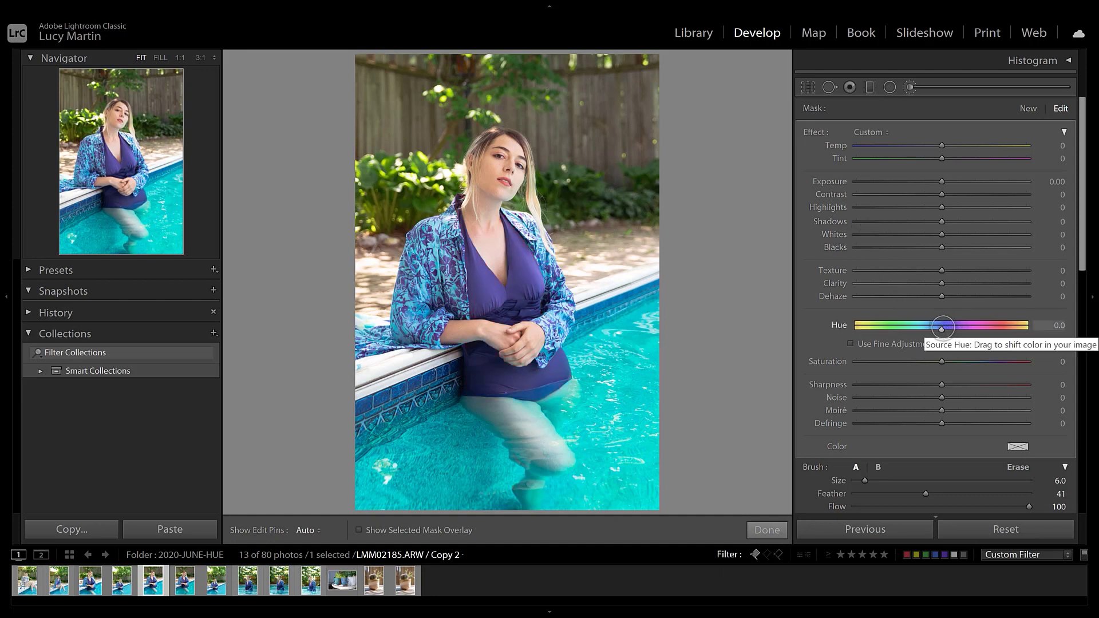
drag(941, 329, 891, 332)
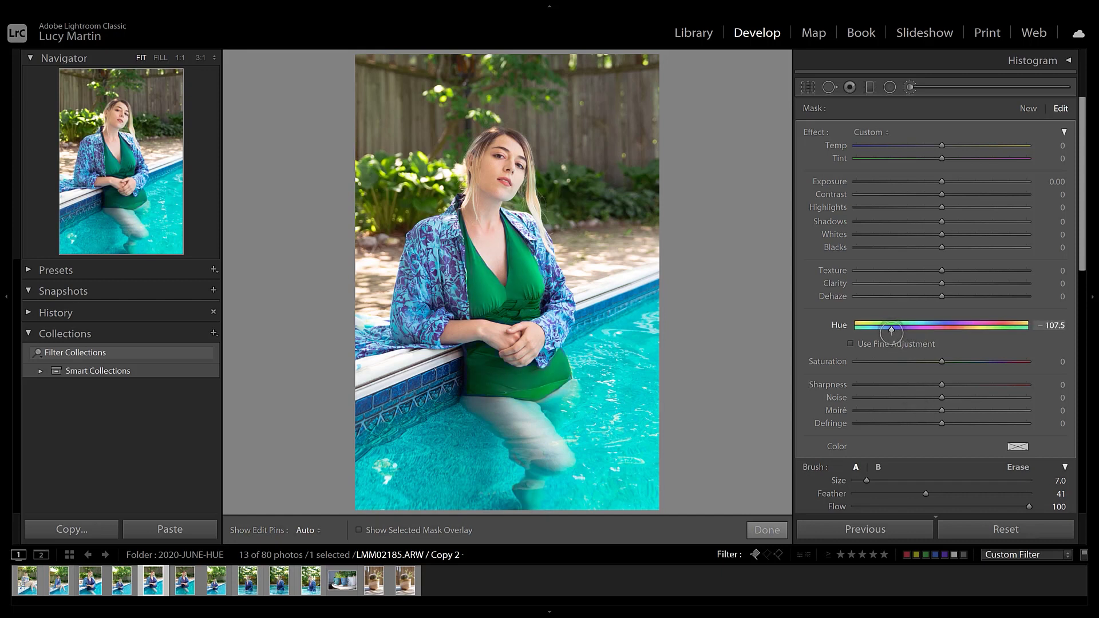
drag(892, 332, 941, 342)
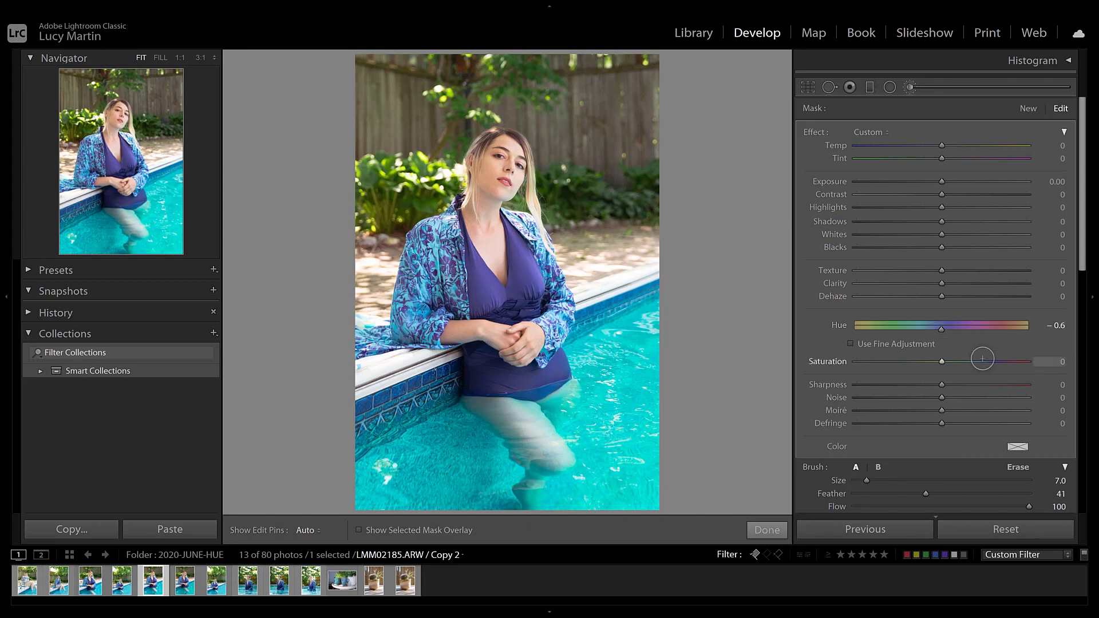
Adjust the swimsuit mask's local Hue, comparing with Before, and settle it at 21.5 for a richer purple
drag(940, 328, 953, 336)
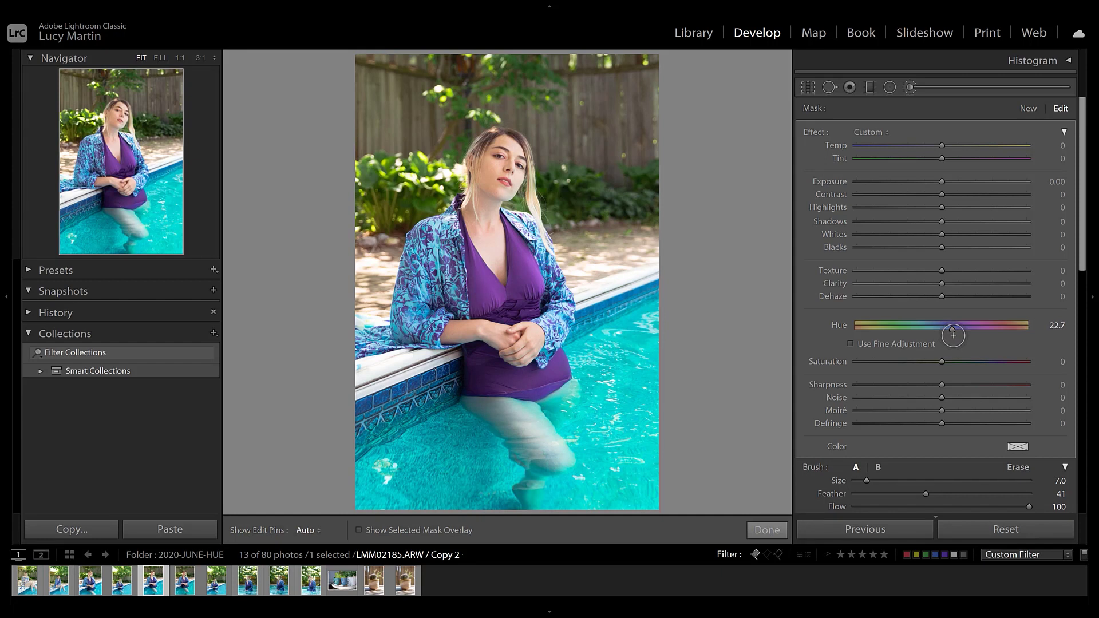
key(backslash)
key(backslash)
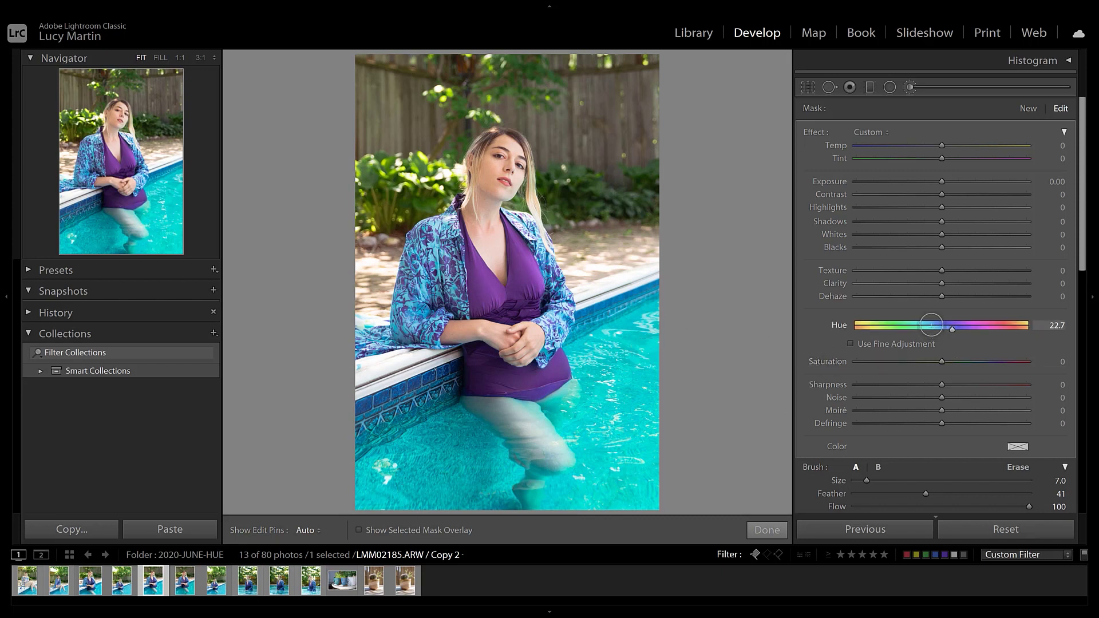
drag(951, 329, 1035, 346)
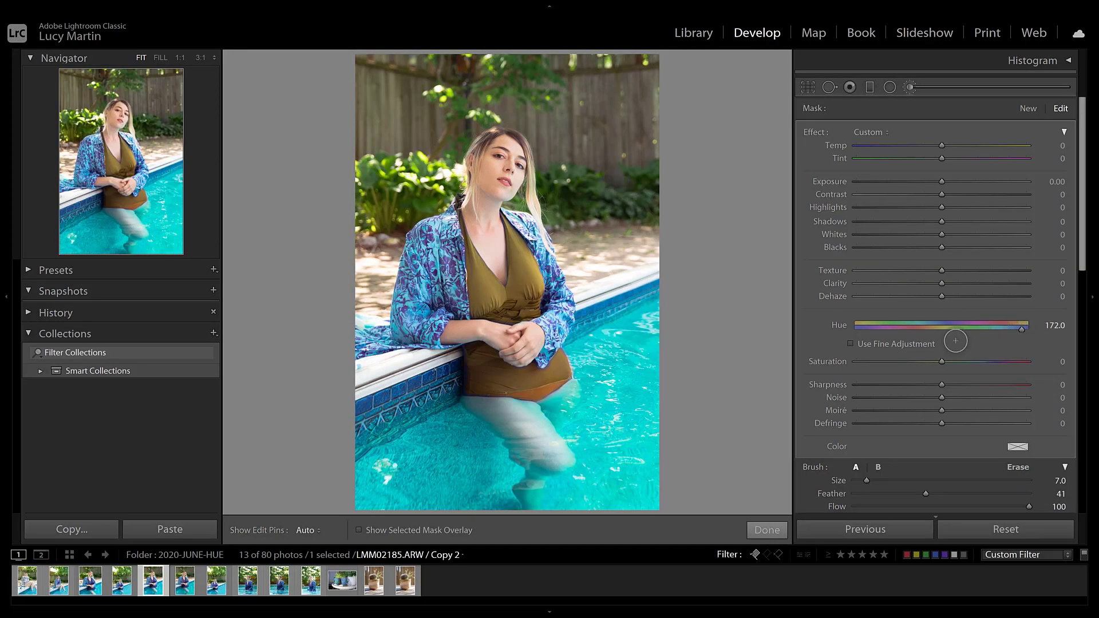
drag(1023, 326, 951, 340)
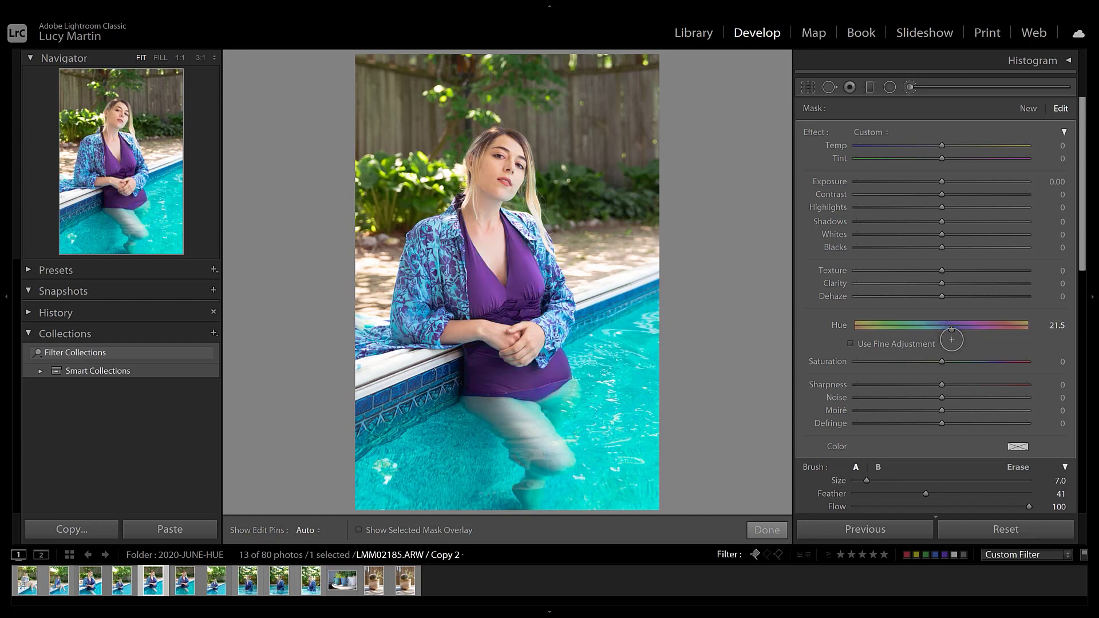